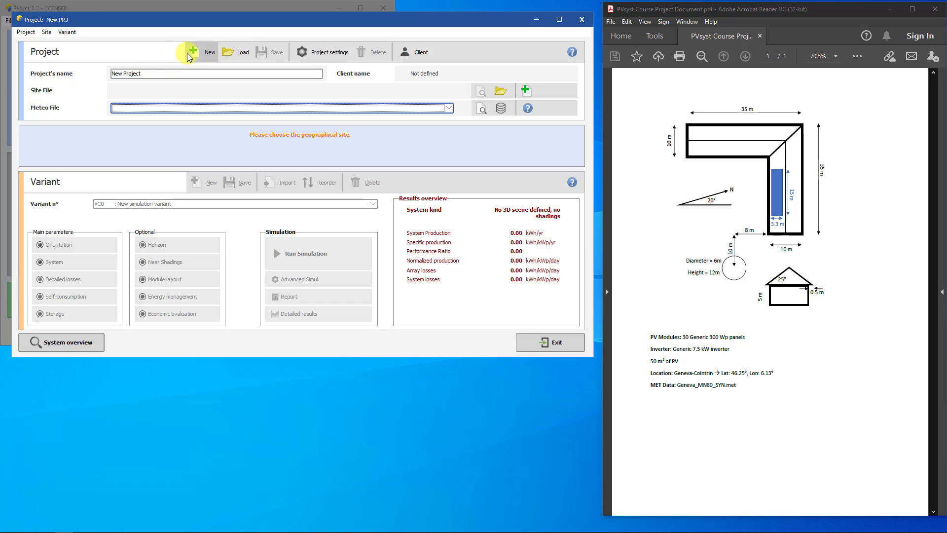
Name the project "Tutorial Project" and choose Geneva/Cointrin, Switzerland, as its geographical site.
{"action": "left_click", "coordinate": [164, 71]}
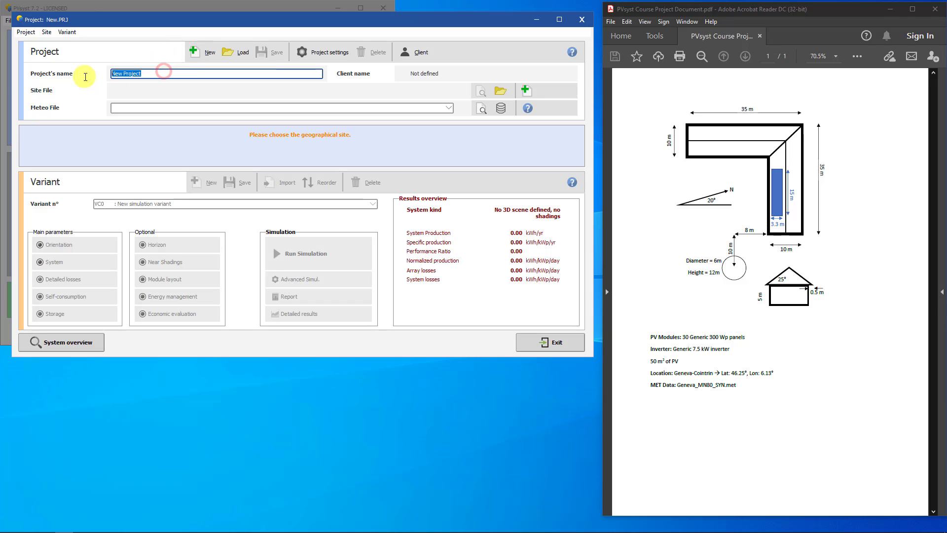
{"action": "type", "text": "Tutorial Project"}
{"action": "left_click", "coordinate": [499, 90]}
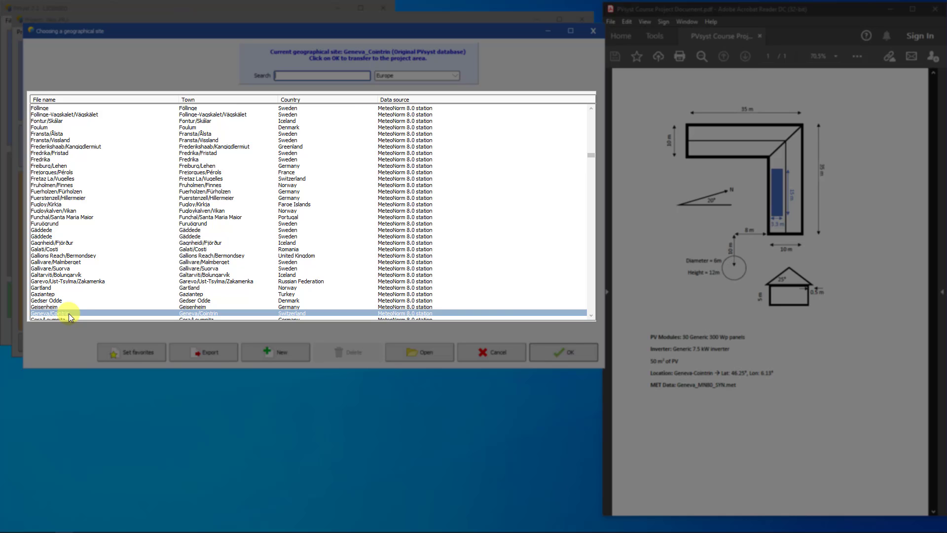
{"action": "scroll", "coordinate": [128, 240], "scroll_direction": "down", "scroll_amount": 4}
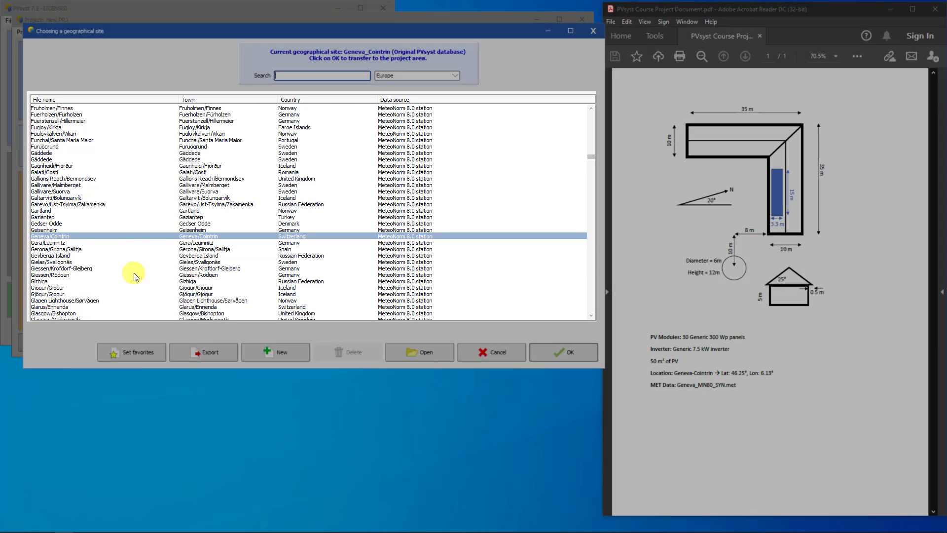
{"action": "scroll", "coordinate": [134, 283], "scroll_direction": "up", "scroll_amount": 3}
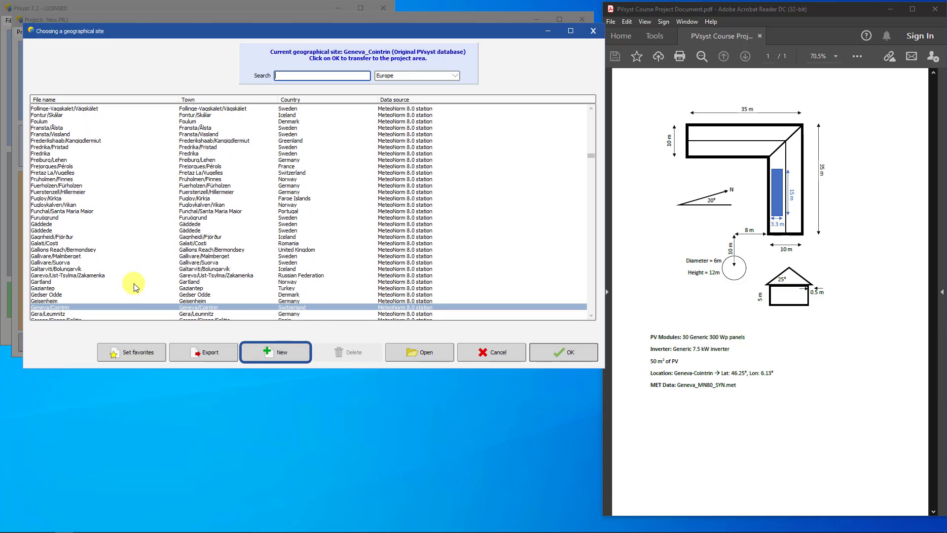
{"action": "scroll", "coordinate": [134, 283], "scroll_direction": "down", "scroll_amount": 1}
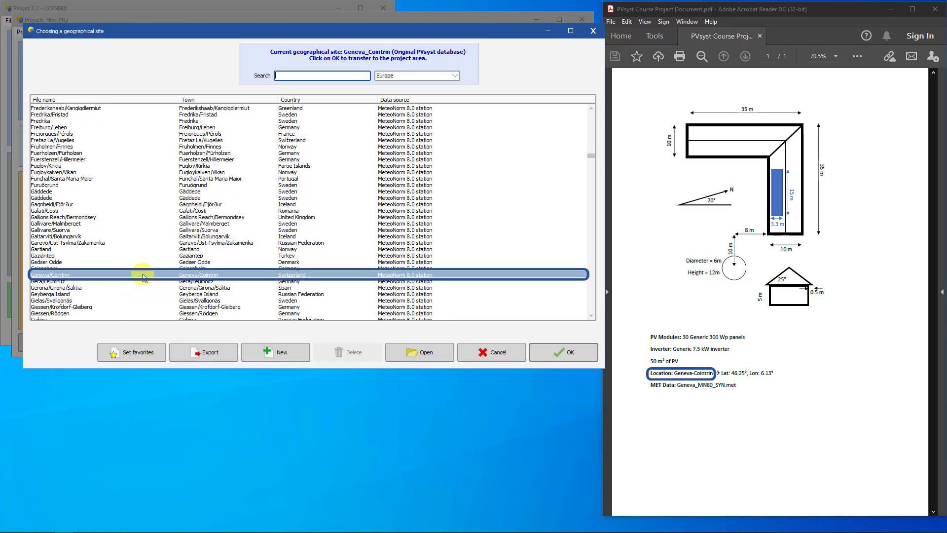
{"action": "double_click", "coordinate": [143, 275]}
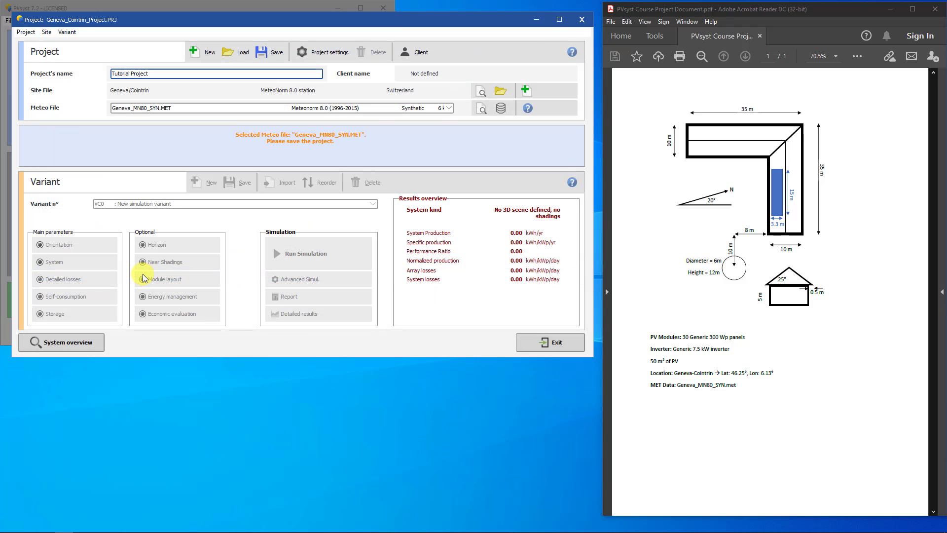
Check the geographical coordinates of the site, and select Geneva_MN80_SYN.MET as the project's meteo file.
{"action": "left_click", "coordinate": [440, 111]}
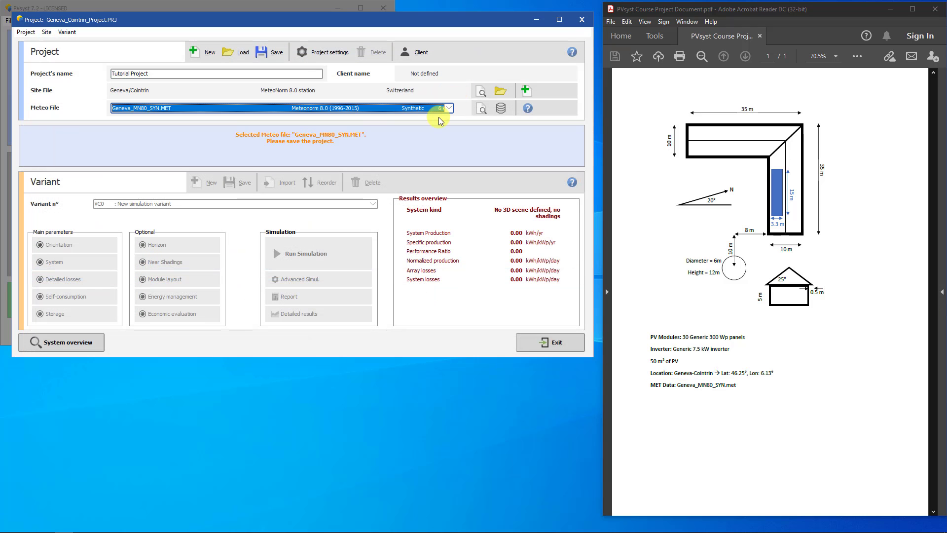
{"action": "left_click", "coordinate": [487, 92]}
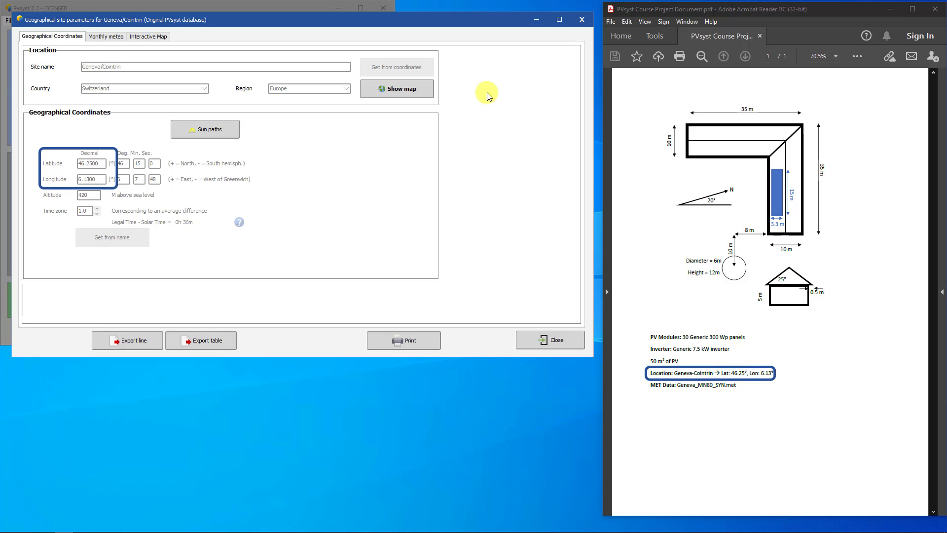
{"action": "left_click", "coordinate": [558, 340]}
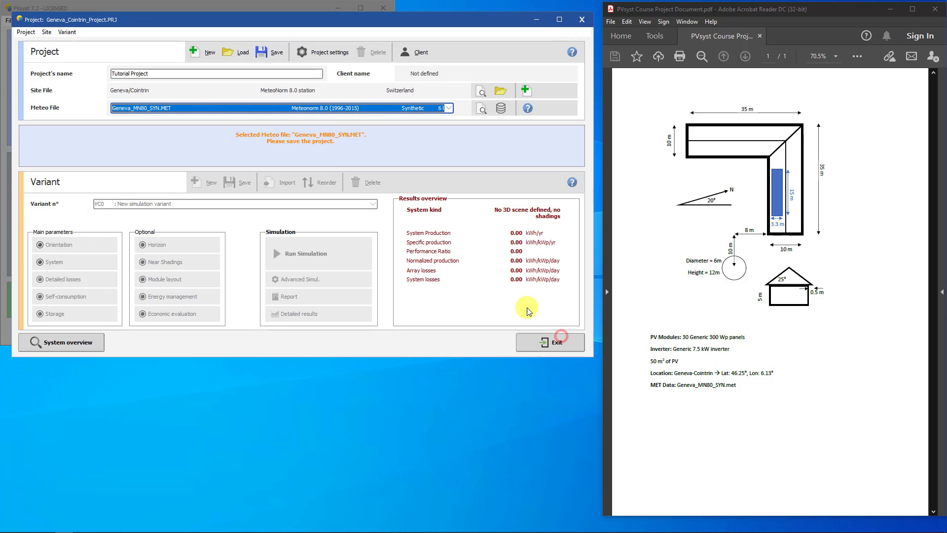
{"action": "left_click", "coordinate": [442, 109]}
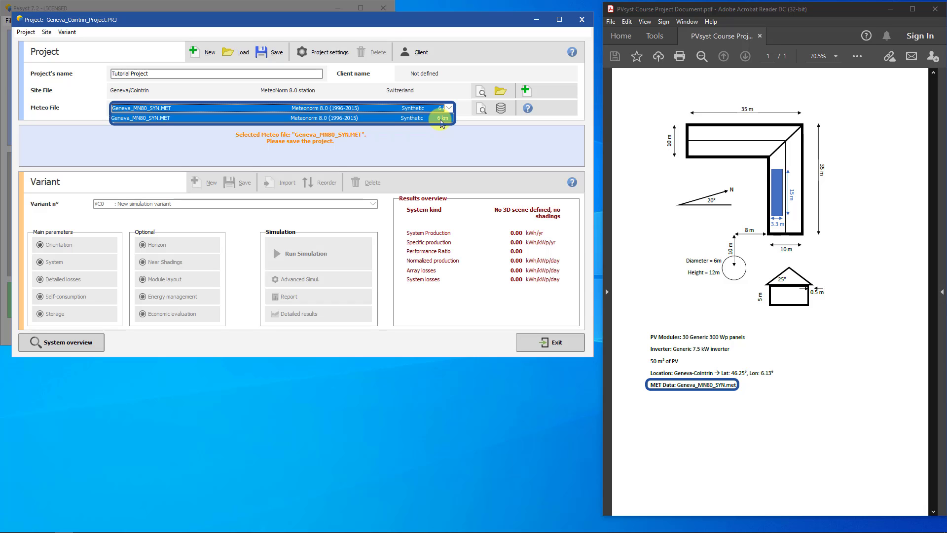
{"action": "left_click", "coordinate": [442, 119]}
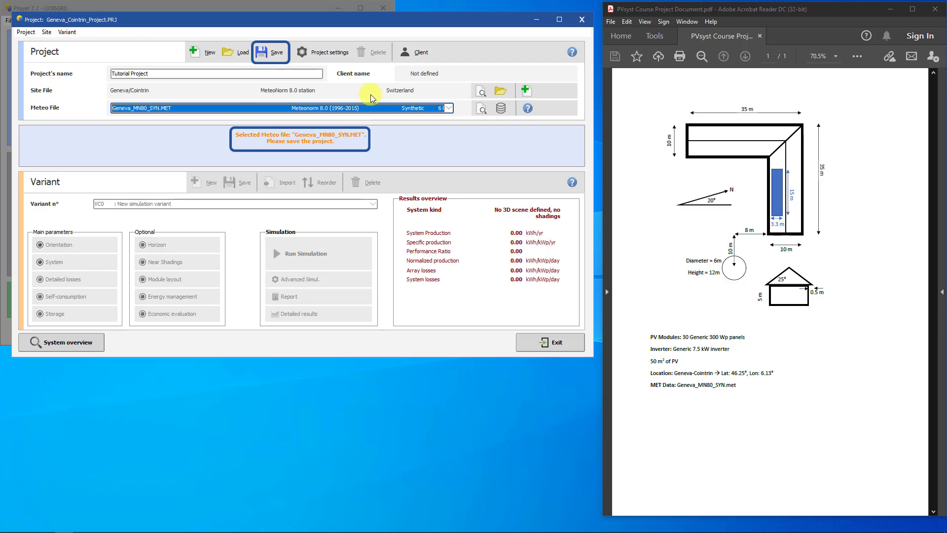
Save the project under the file name Tutorial_Project.
{"action": "left_click", "coordinate": [274, 52]}
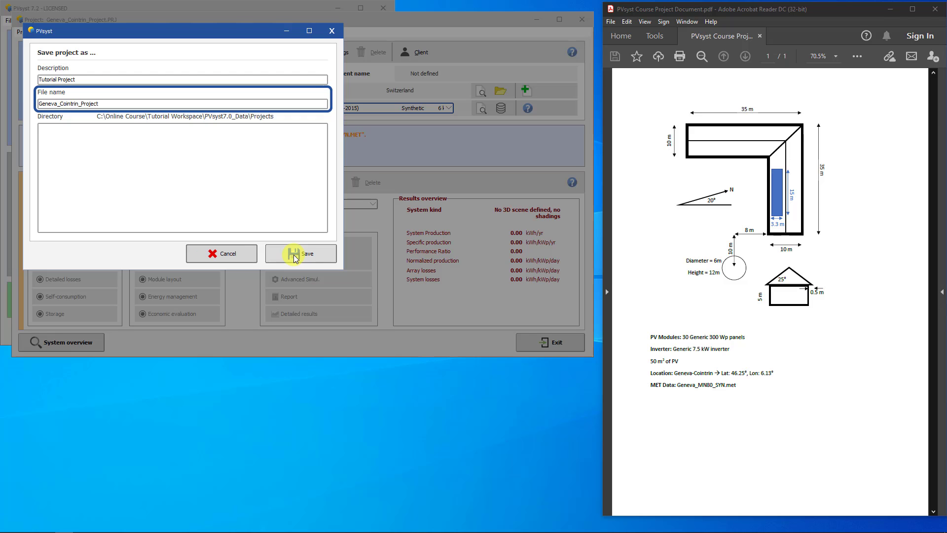
{"action": "double_click", "coordinate": [192, 103]}
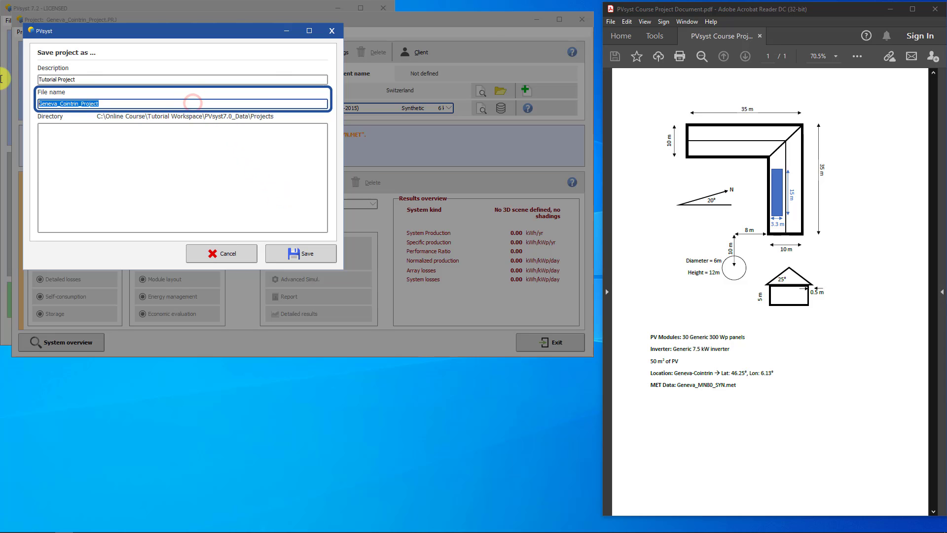
{"action": "type", "text": "Tutorial_"}
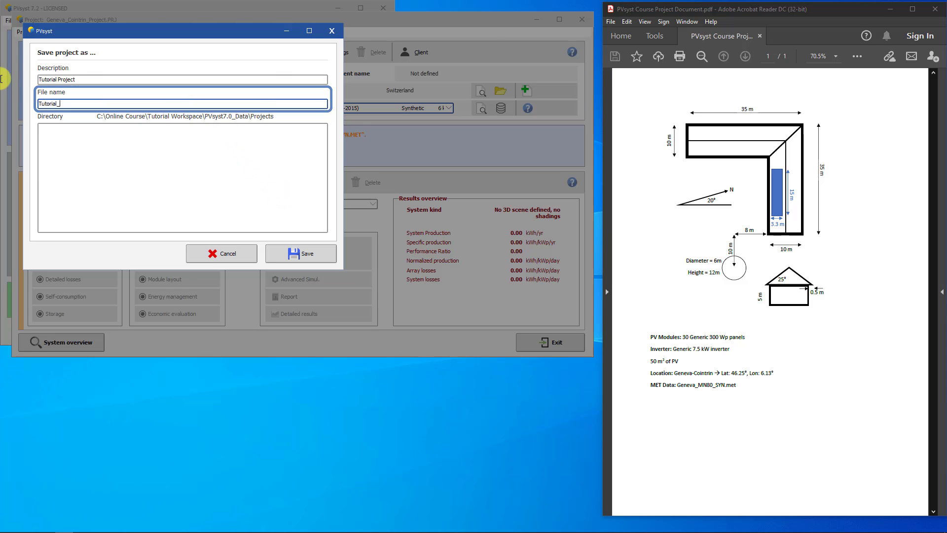
{"action": "type", "text": "Project"}
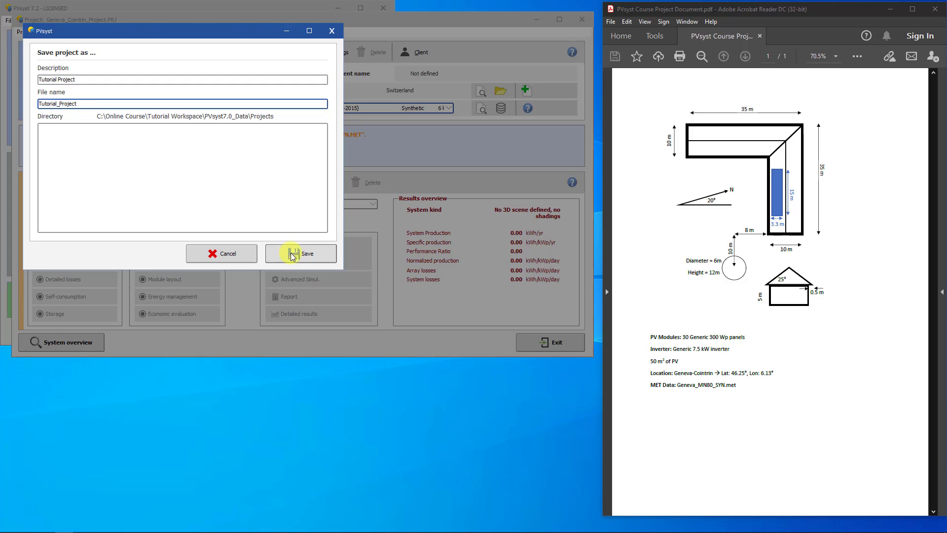
{"action": "left_click", "coordinate": [293, 254]}
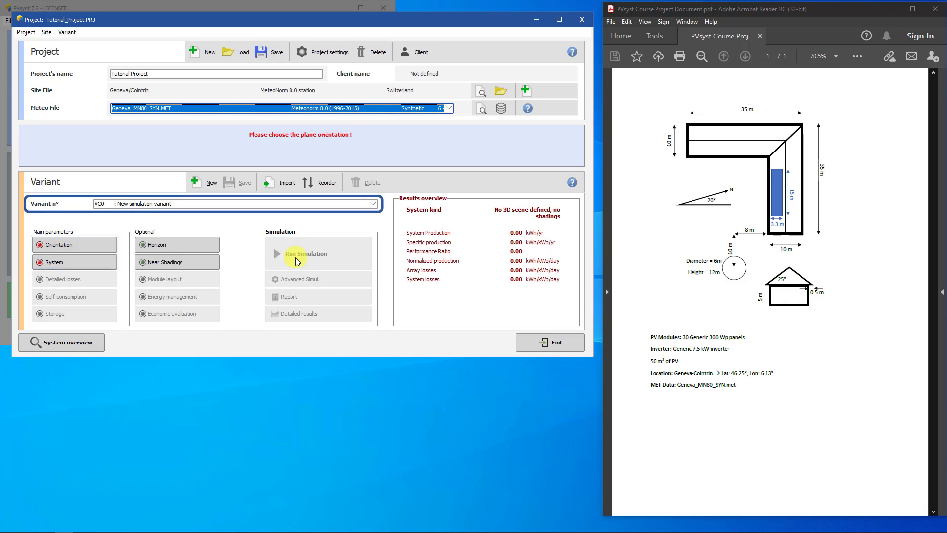
Rename simulation variant VC0 as "My First Simulation".
{"action": "left_click", "coordinate": [200, 203]}
{"action": "left_click_drag", "start_coordinate": [200, 204], "coordinate": [120, 204]}
{"action": "type", "text": "My First Simul"}
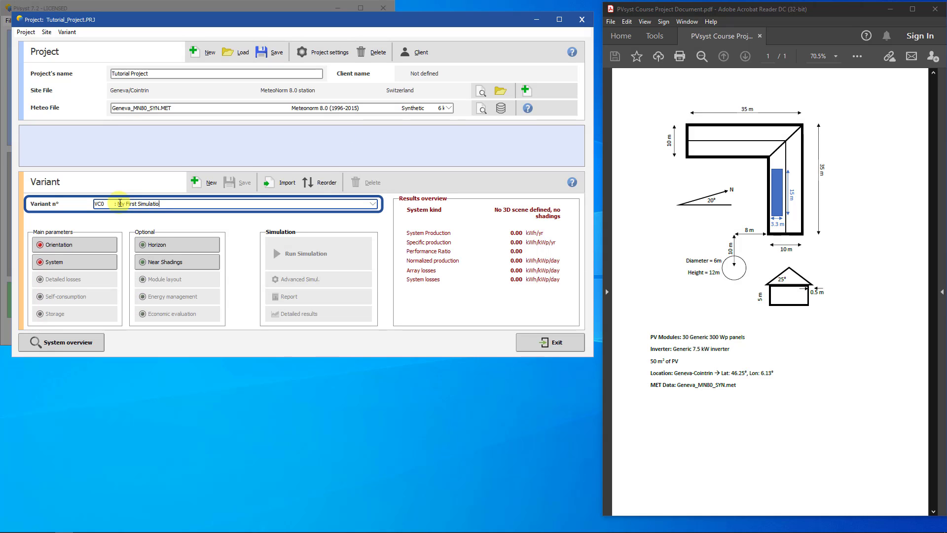
{"action": "type", "text": "ation"}
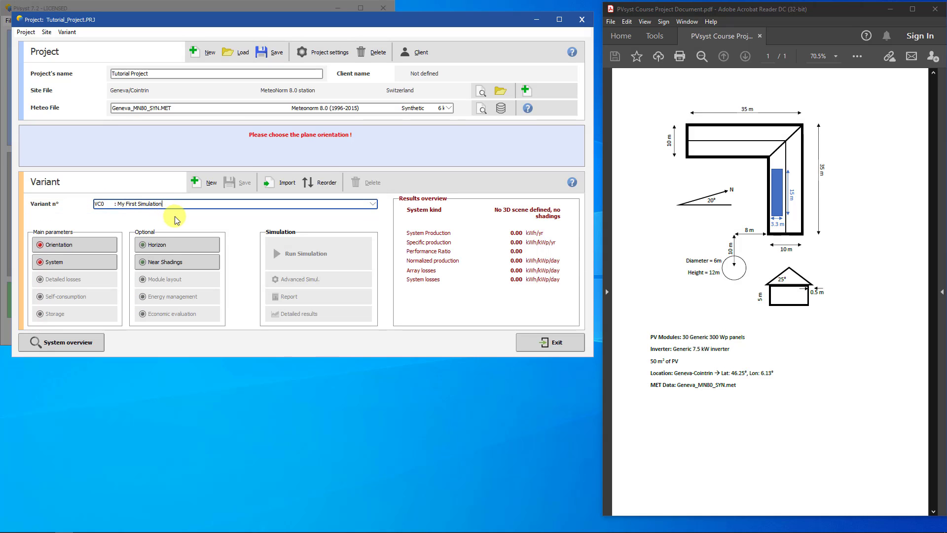
{"action": "left_click", "coordinate": [174, 216]}
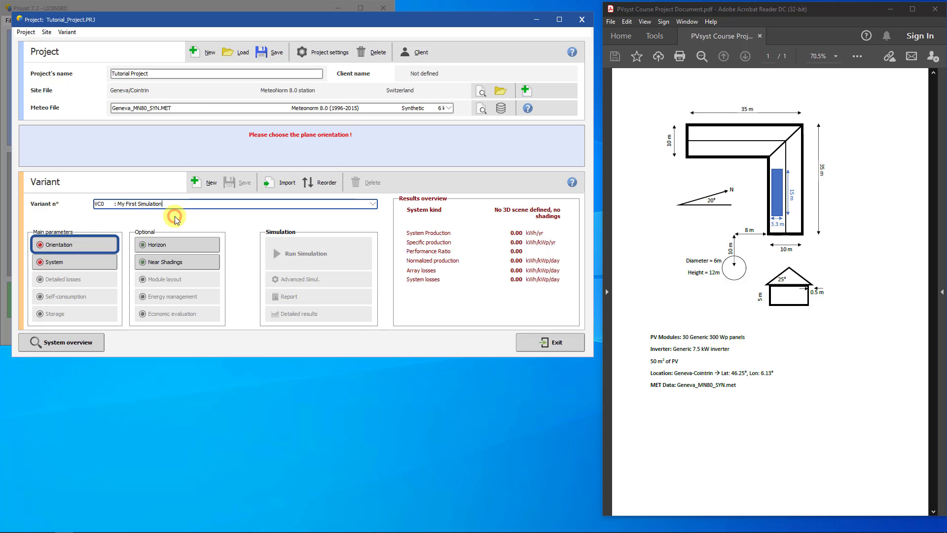
Define the variant's fixed tilted plane orientation with a plane tilt of 25° and an azimuth of 20°.
{"action": "left_click", "coordinate": [78, 245]}
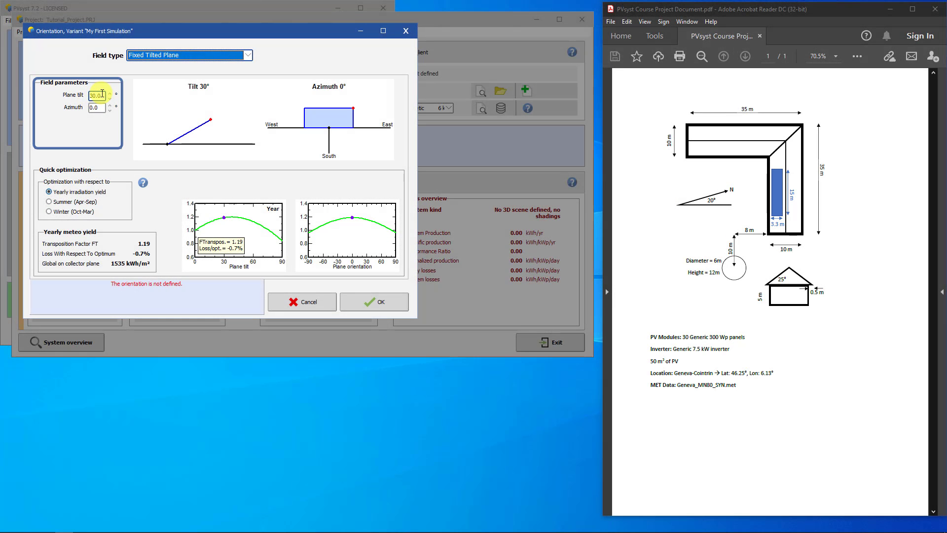
{"action": "double_click", "coordinate": [102, 94]}
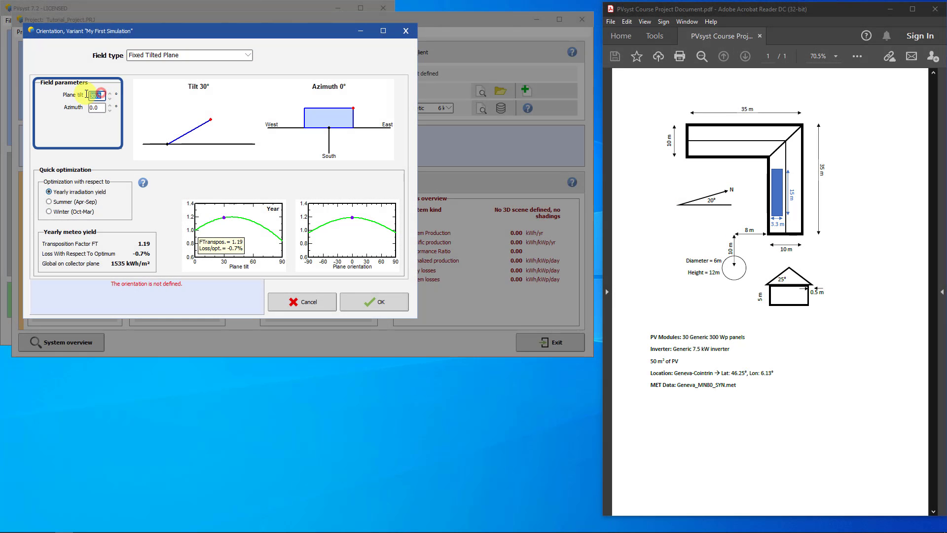
{"action": "type", "text": "25"}
{"action": "left_click", "coordinate": [94, 108]}
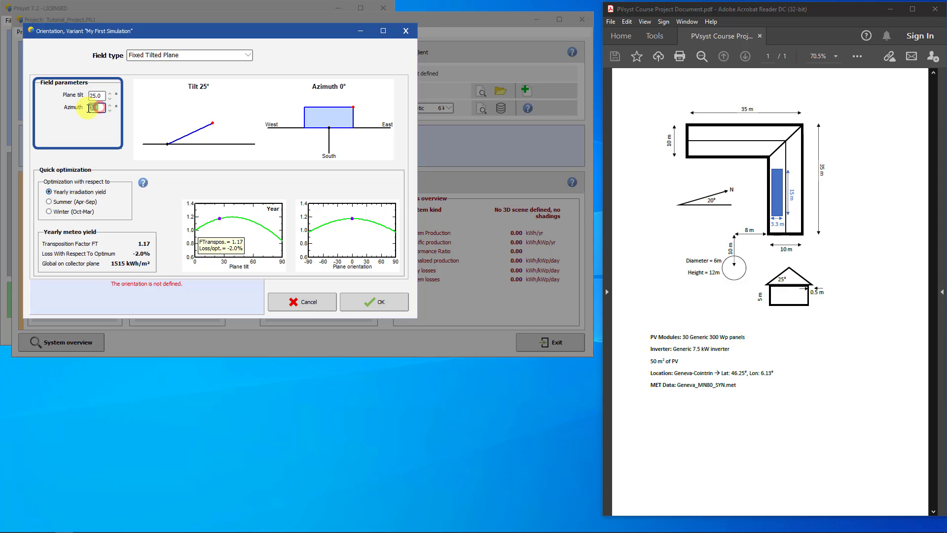
{"action": "double_click", "coordinate": [94, 108]}
{"action": "type", "text": "20"}
{"action": "left_click", "coordinate": [99, 111]}
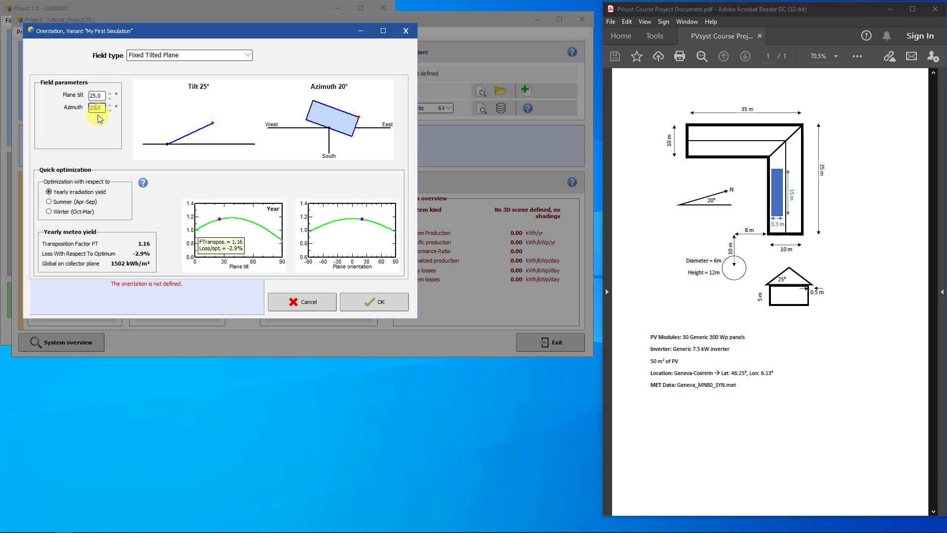
{"action": "left_click", "coordinate": [366, 302]}
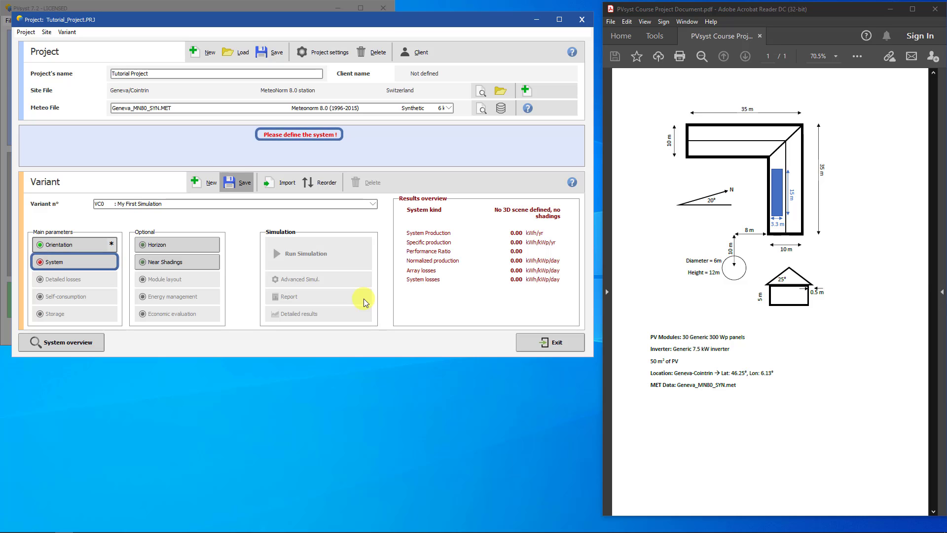
Open the grid system definition and pre-size the sub-array by an available module area of 50 m².
{"action": "left_click", "coordinate": [85, 261]}
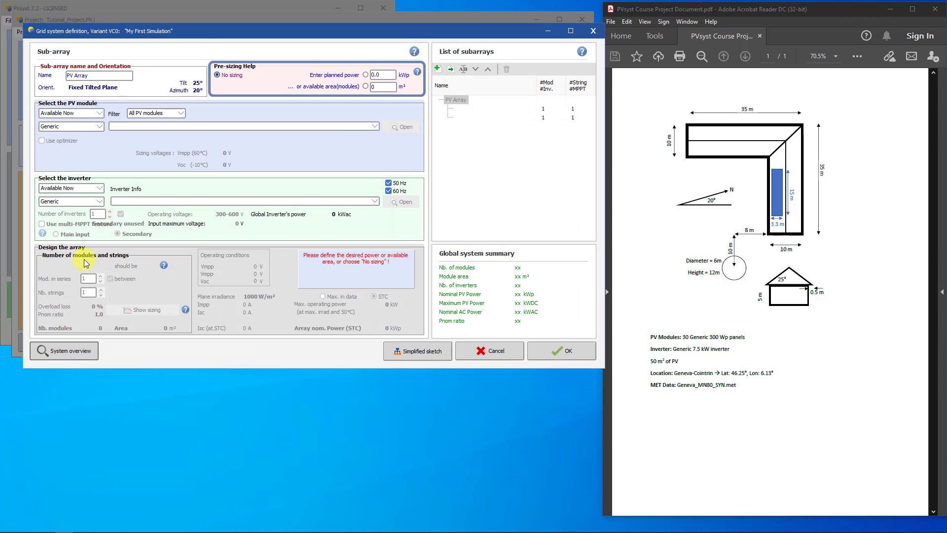
{"action": "left_click", "coordinate": [366, 75]}
{"action": "left_click", "coordinate": [365, 86]}
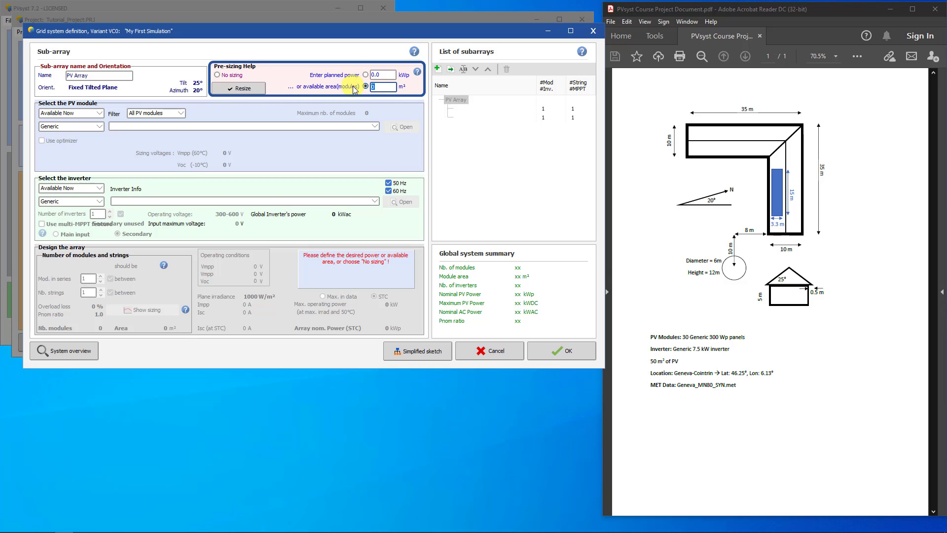
{"action": "type", "text": "50"}
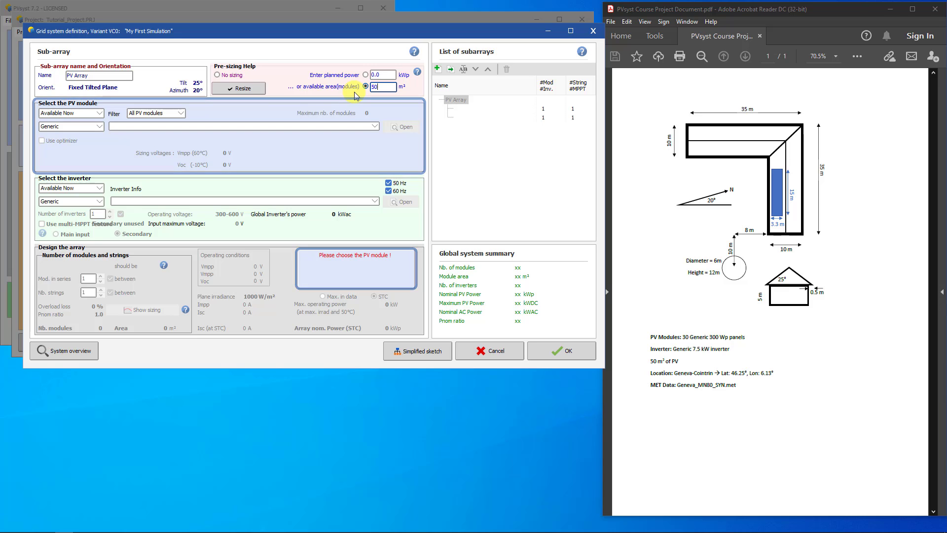
Select the Generic Mono 300 Wp 60 cells module (300 Wp 27V Si-mono) as the PV module.
{"action": "left_click", "coordinate": [95, 129]}
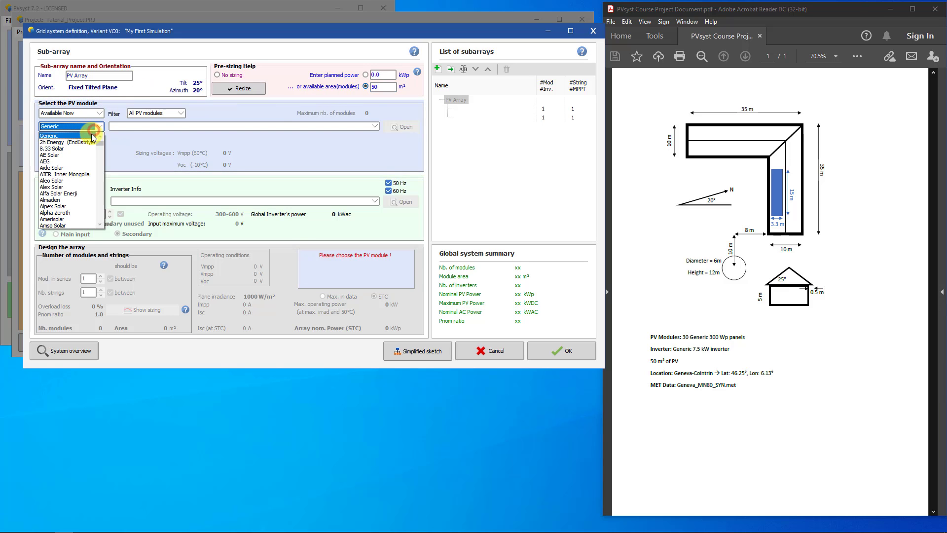
{"action": "left_click", "coordinate": [91, 130]}
{"action": "left_click", "coordinate": [132, 126]}
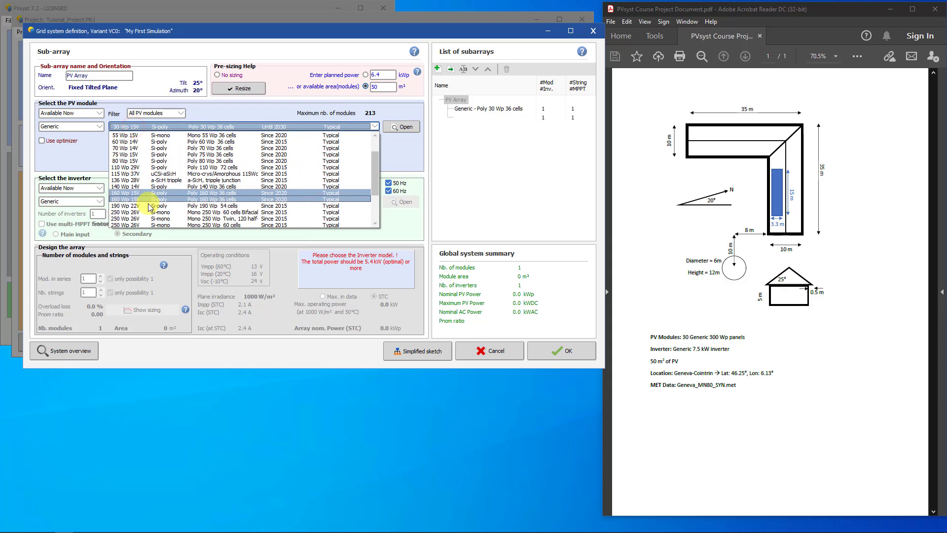
{"action": "scroll", "coordinate": [133, 211], "scroll_direction": "down", "scroll_amount": 2}
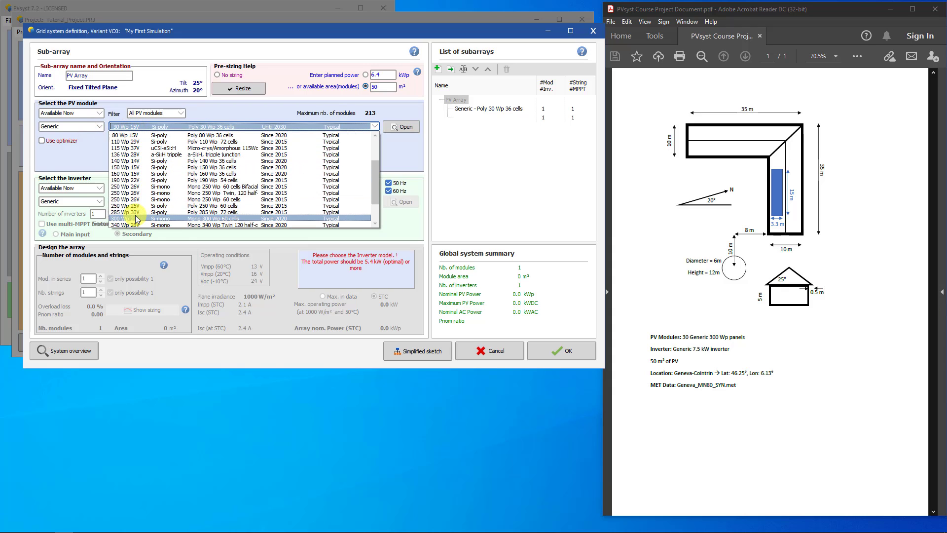
{"action": "left_click", "coordinate": [137, 219]}
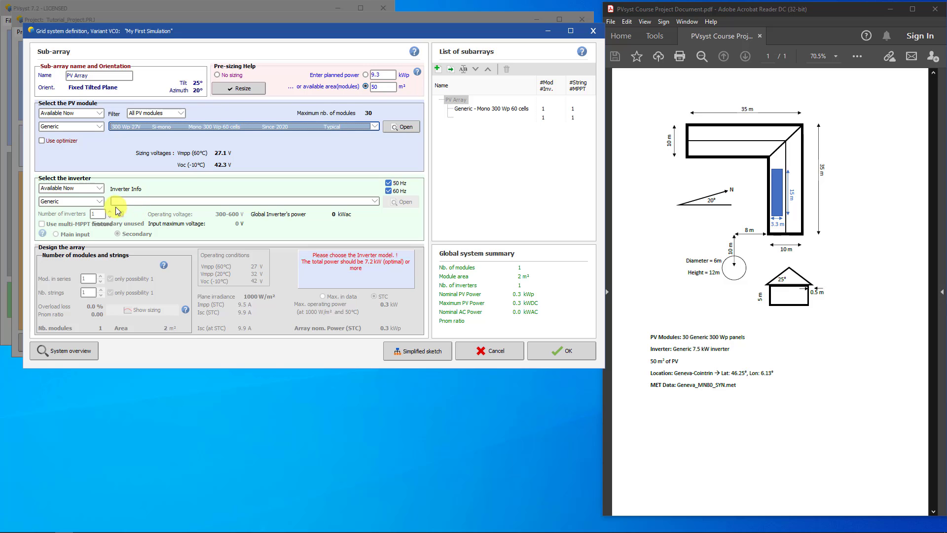
Select the Generic 7.5 kWac inverter with the 150-750 V operating range for the sub-array.
{"action": "left_click", "coordinate": [99, 202]}
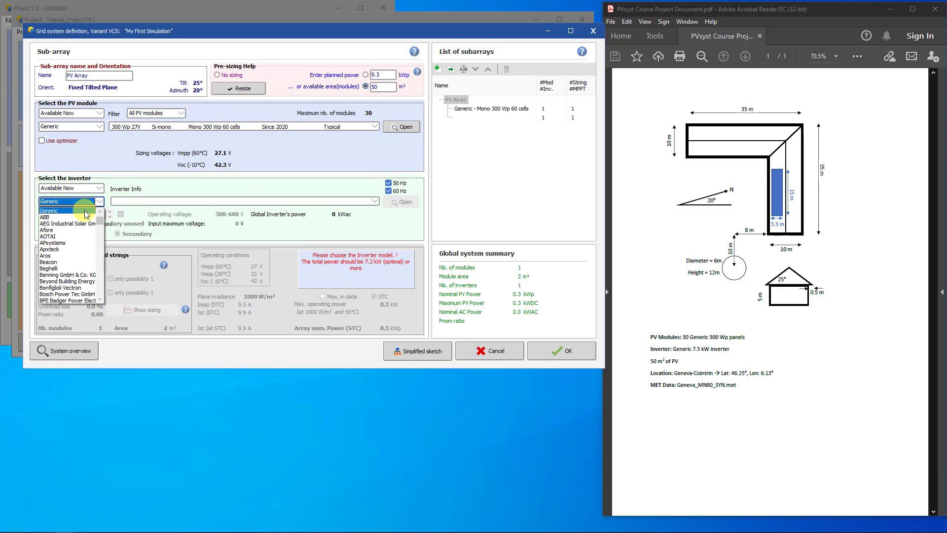
{"action": "left_click", "coordinate": [87, 211]}
{"action": "left_click", "coordinate": [138, 200]}
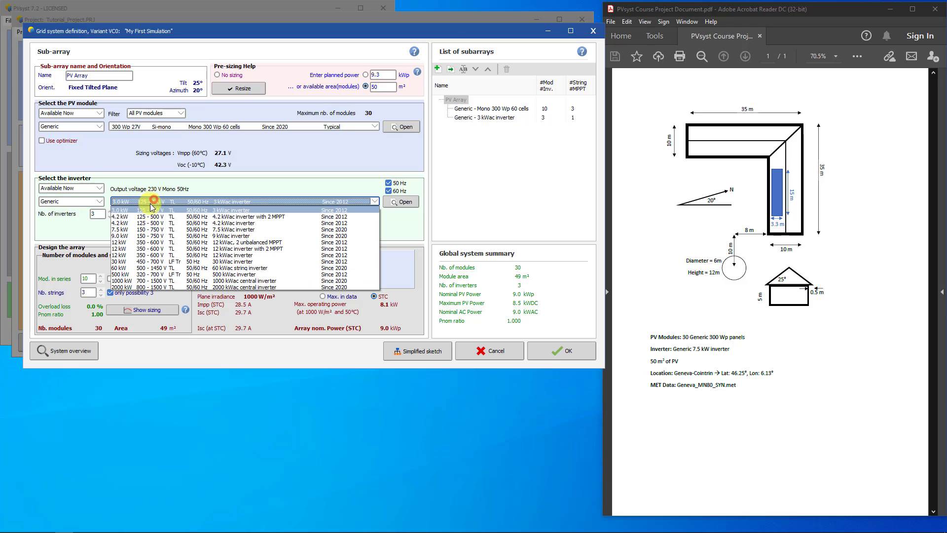
{"action": "left_click", "coordinate": [136, 230]}
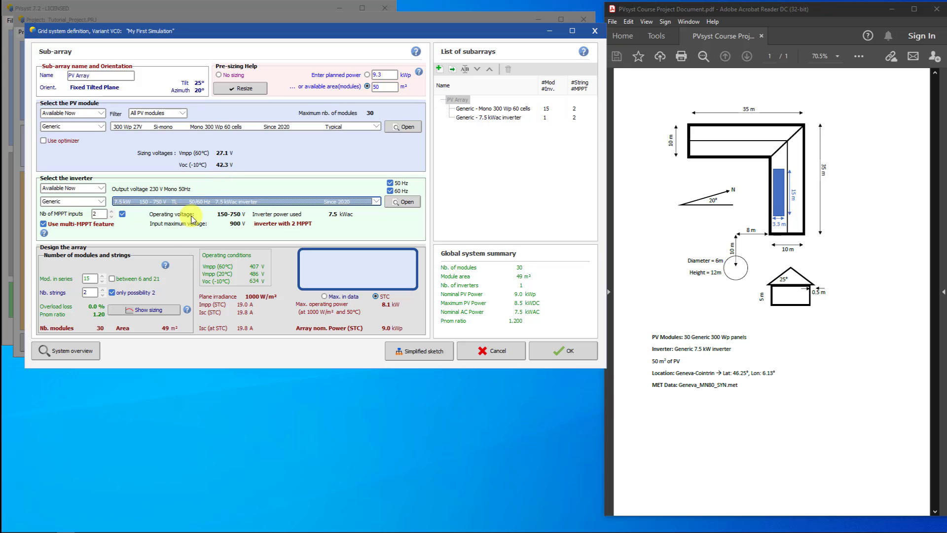
Try 17 modules in series for the sub-array, and return the number to 15.
{"action": "left_click", "coordinate": [103, 277]}
{"action": "left_click", "coordinate": [102, 276]}
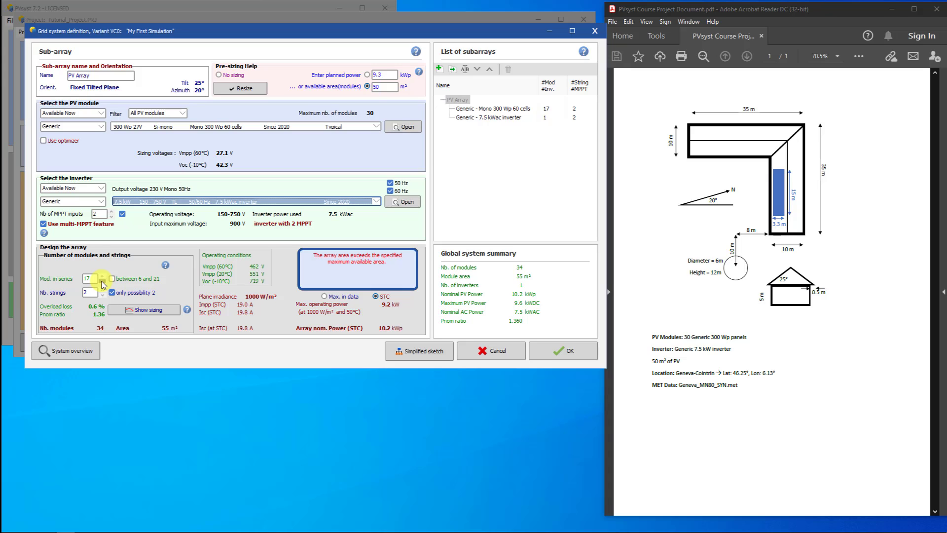
{"action": "left_click", "coordinate": [102, 282]}
{"action": "left_click", "coordinate": [102, 282]}
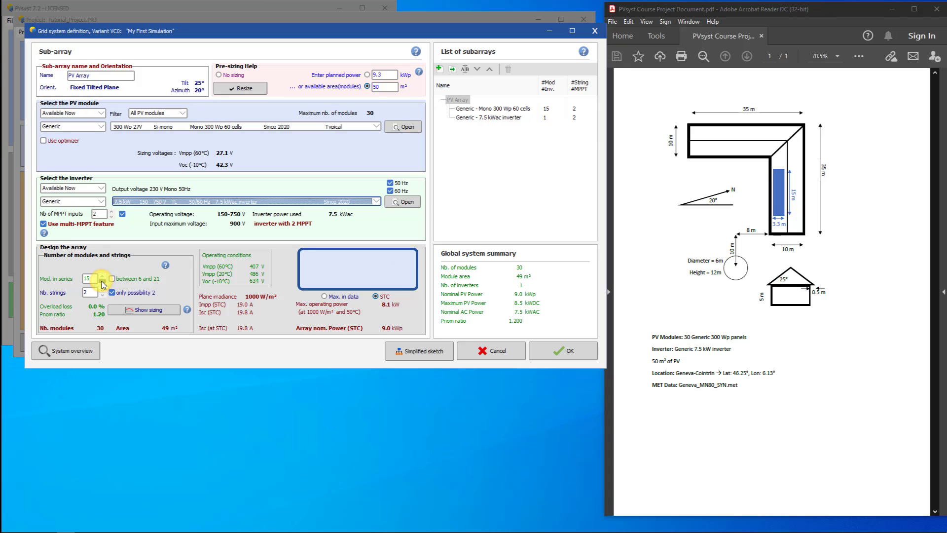
Try 12 modules in series to check the inverter sizing, and restore 15 modules in series.
{"action": "left_click", "coordinate": [103, 282]}
{"action": "left_click", "coordinate": [102, 282]}
{"action": "left_click", "coordinate": [102, 283]}
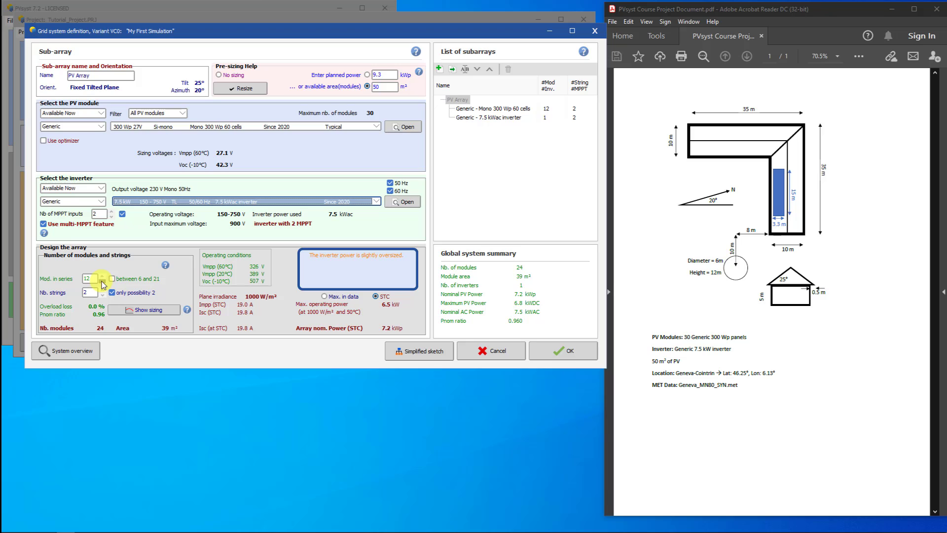
{"action": "left_click", "coordinate": [103, 277]}
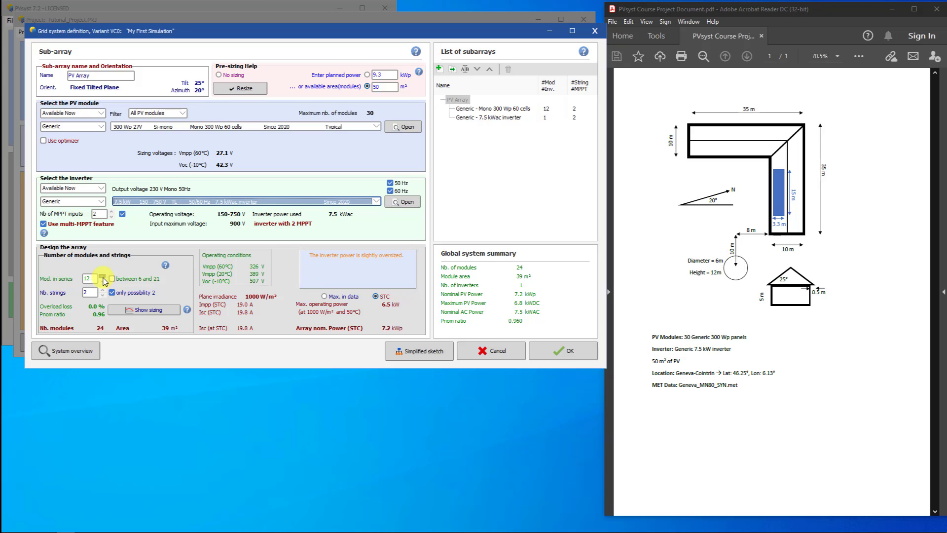
{"action": "left_click", "coordinate": [102, 277]}
{"action": "left_click", "coordinate": [103, 277]}
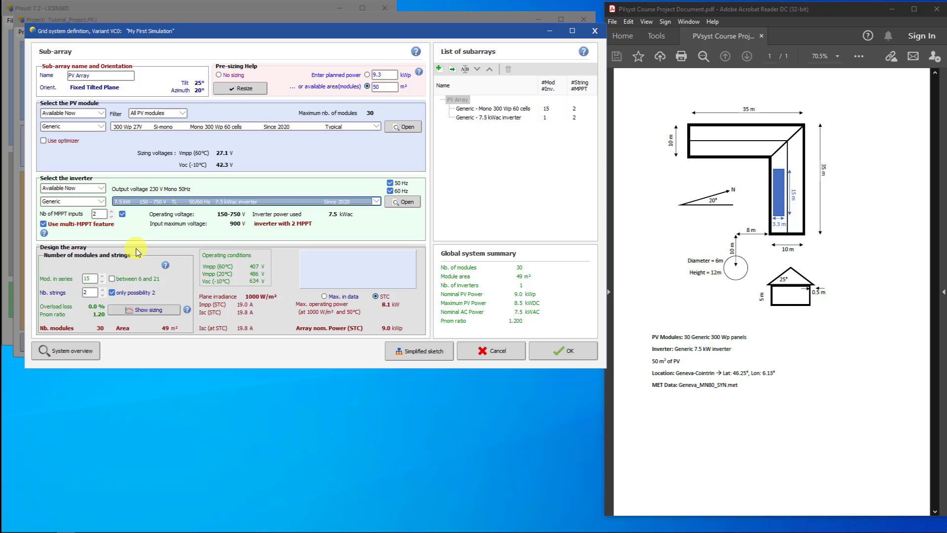
Accept the grid system definition and run the simulation of the variant.
{"action": "left_click", "coordinate": [563, 351]}
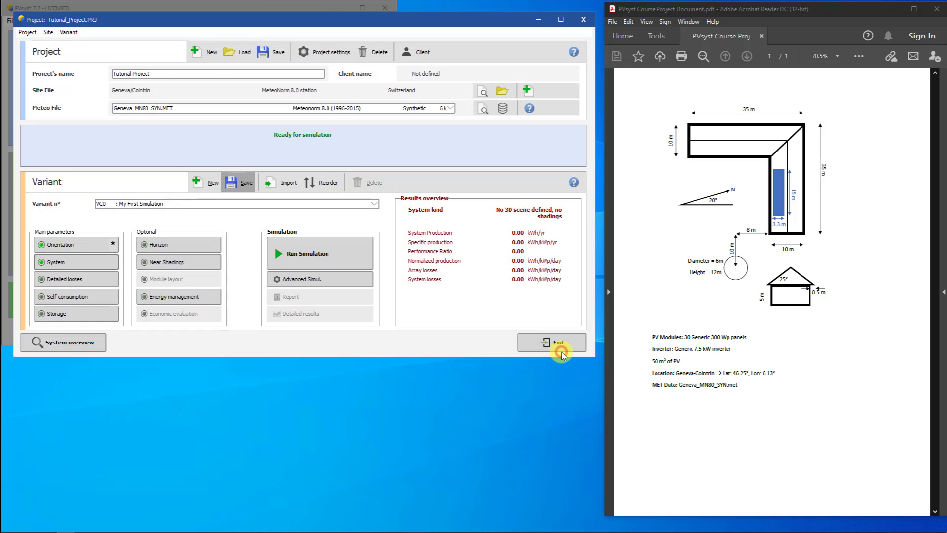
{"action": "left_click", "coordinate": [324, 243]}
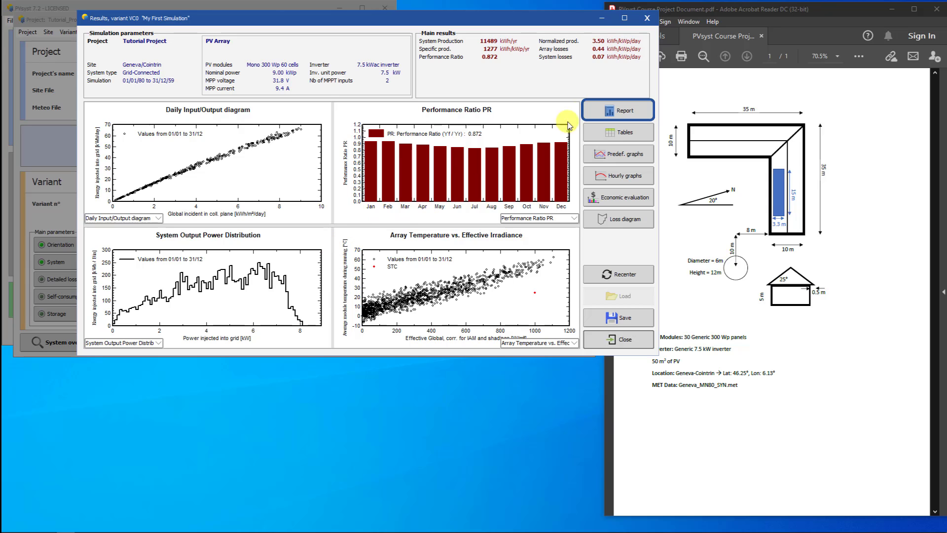
Review the simulation report from the cover page to the loss diagram and examine its results export options.
{"action": "left_click", "coordinate": [608, 112]}
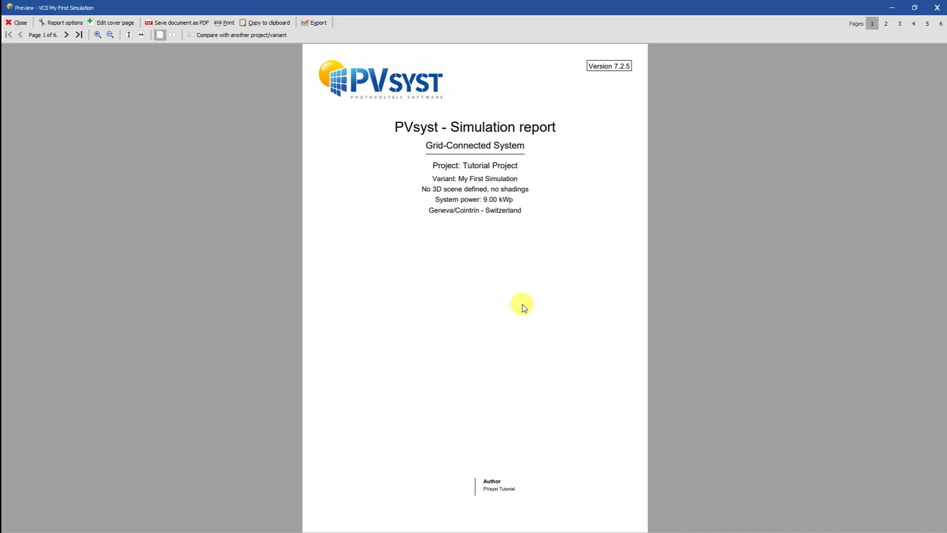
{"action": "scroll", "coordinate": [524, 308], "scroll_direction": "down", "scroll_amount": 1}
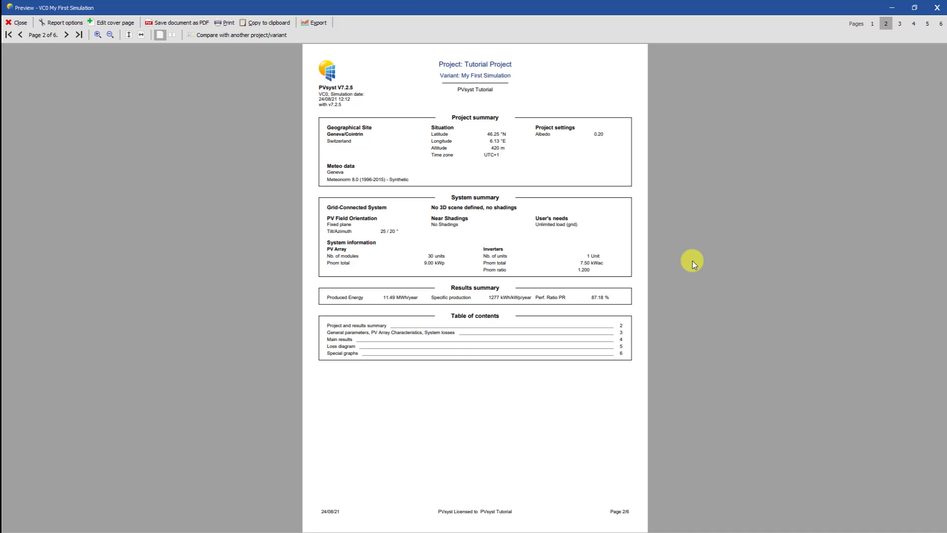
{"action": "key", "text": "Page_Down"}
{"action": "key", "text": "Page_Down"}
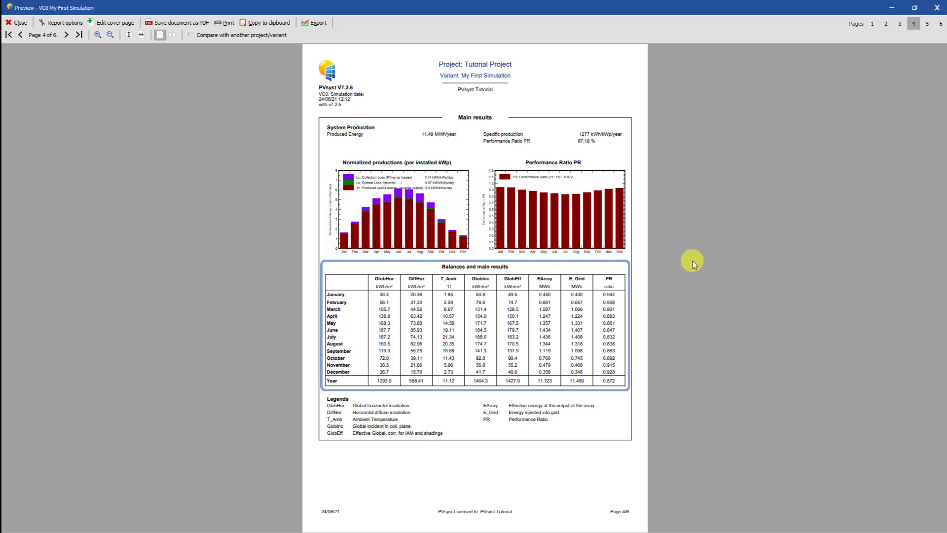
{"action": "scroll", "coordinate": [692, 261], "scroll_direction": "down", "scroll_amount": 1}
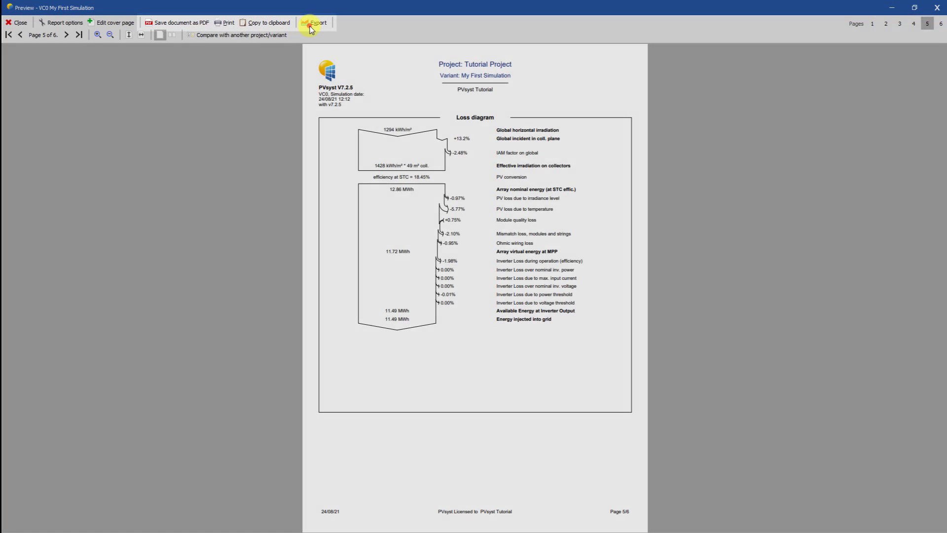
{"action": "left_click", "coordinate": [307, 27]}
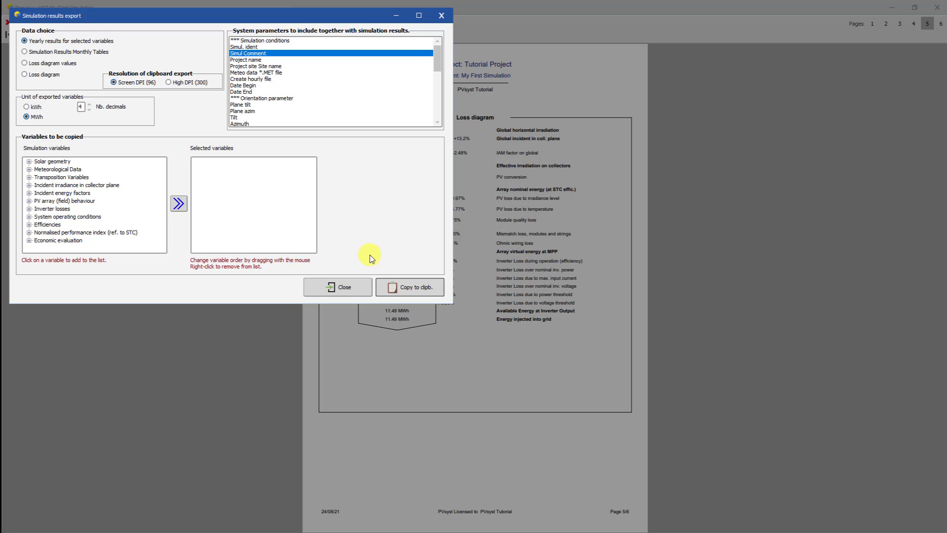
{"action": "left_click", "coordinate": [358, 286]}
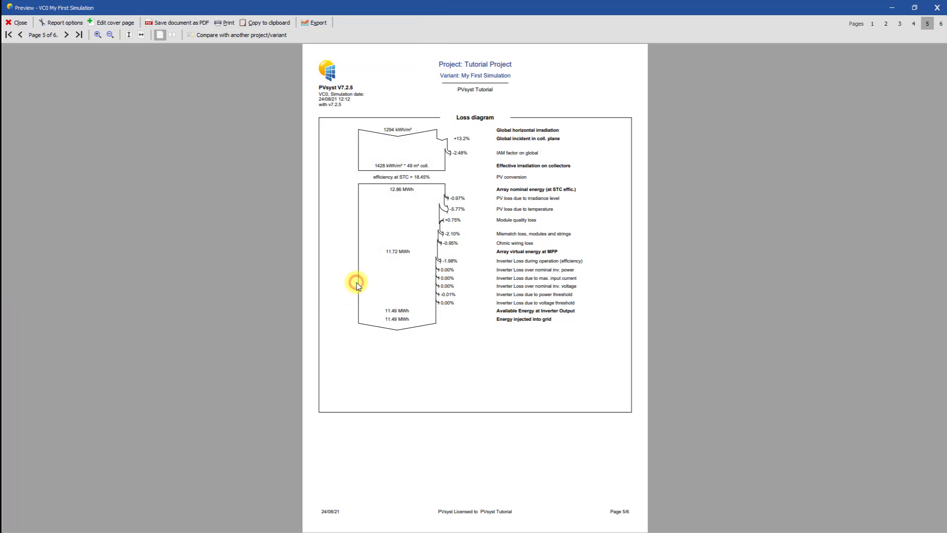
{"action": "left_click", "coordinate": [938, 9]}
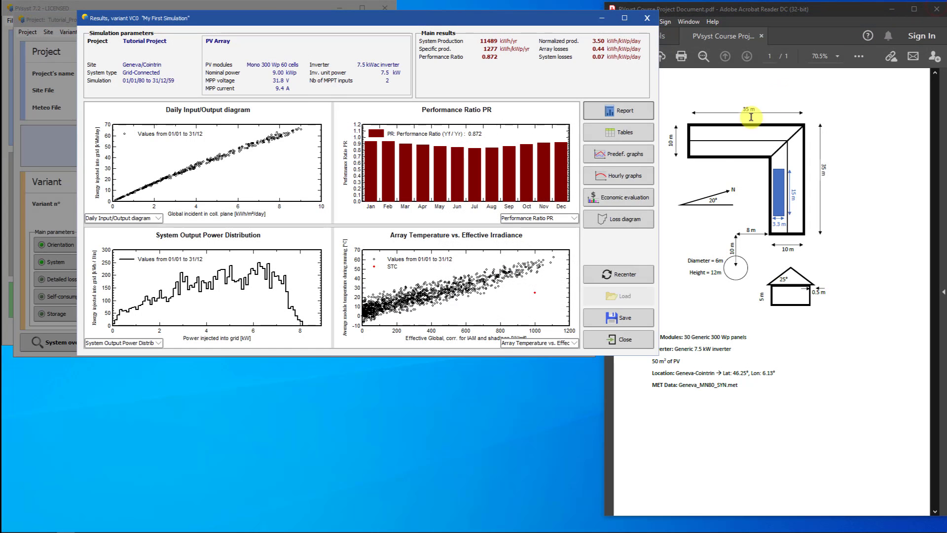
Close the simulation results and save them as a new variant with the description "My First Simulation".
{"action": "left_click", "coordinate": [616, 345]}
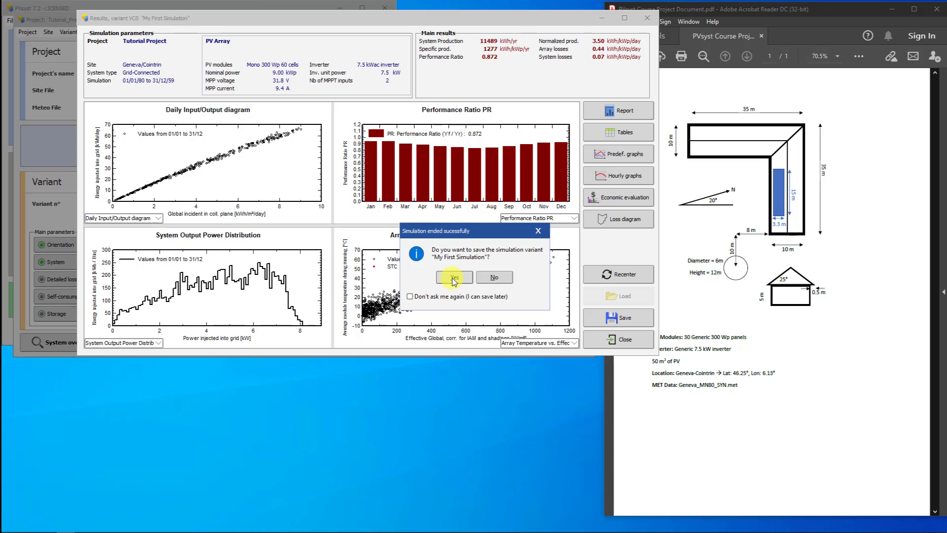
{"action": "left_click", "coordinate": [454, 279]}
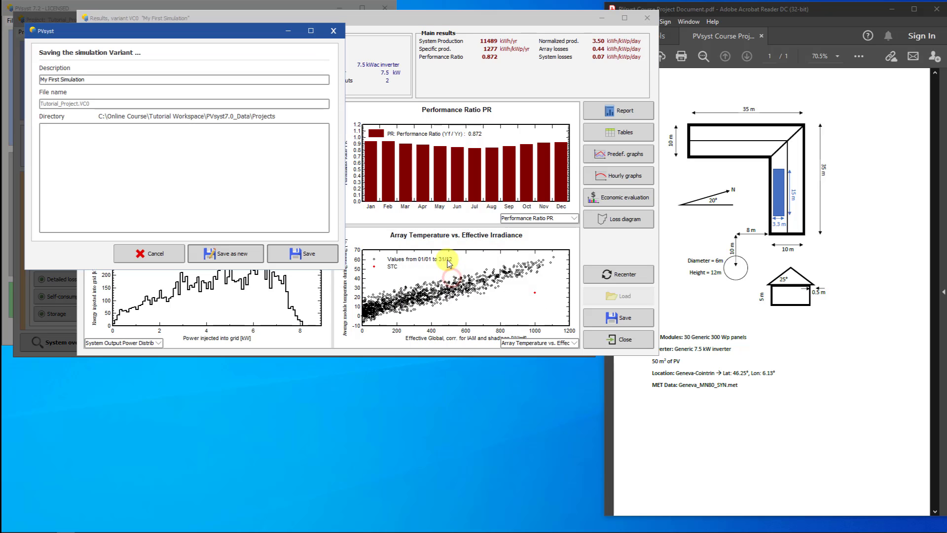
{"action": "left_click", "coordinate": [120, 81]}
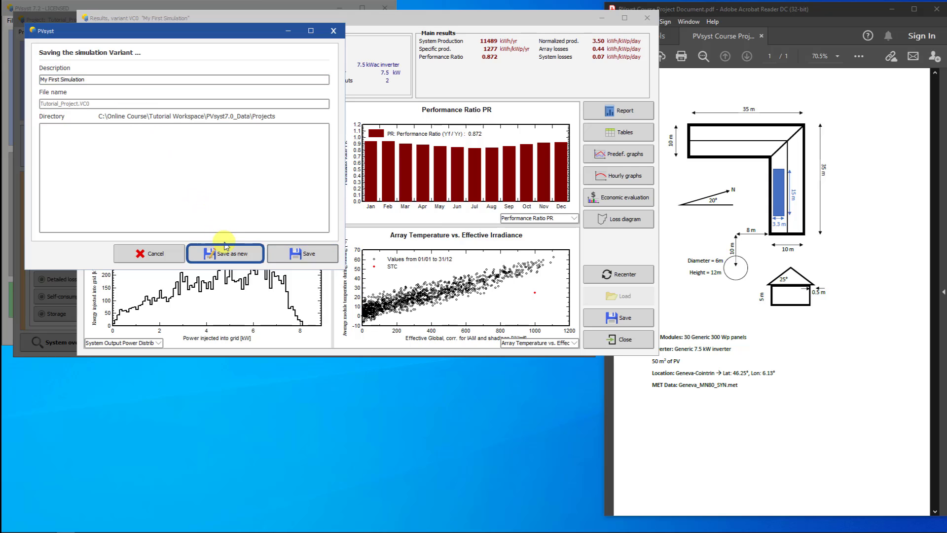
{"action": "left_click", "coordinate": [226, 253]}
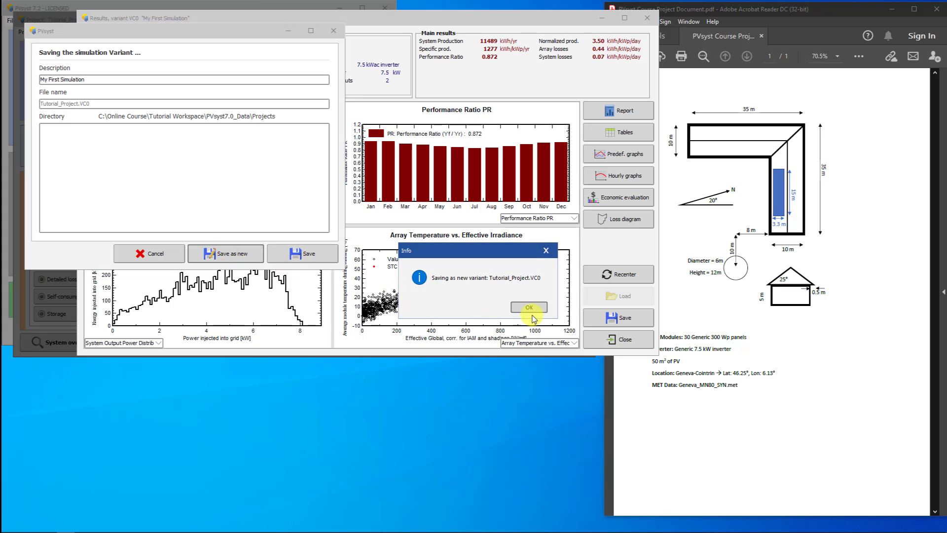
{"action": "left_click", "coordinate": [535, 310]}
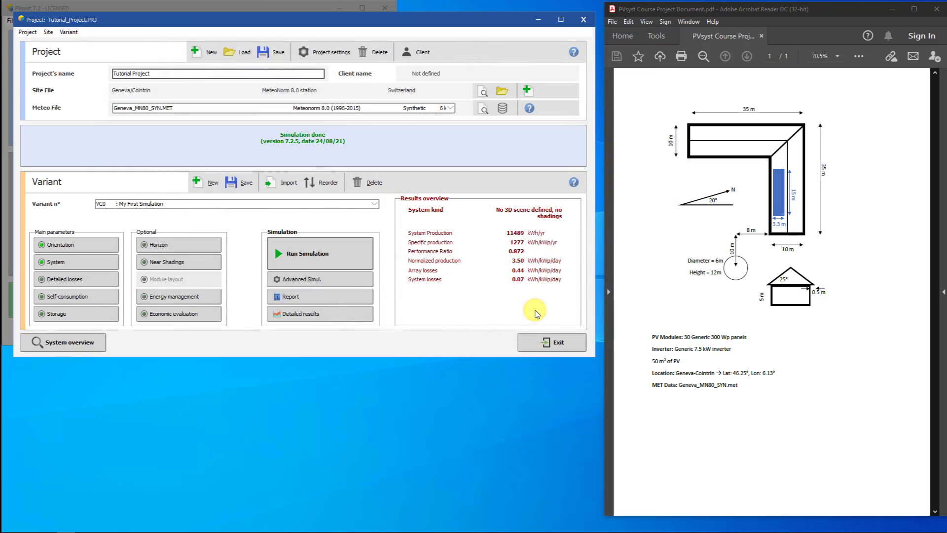